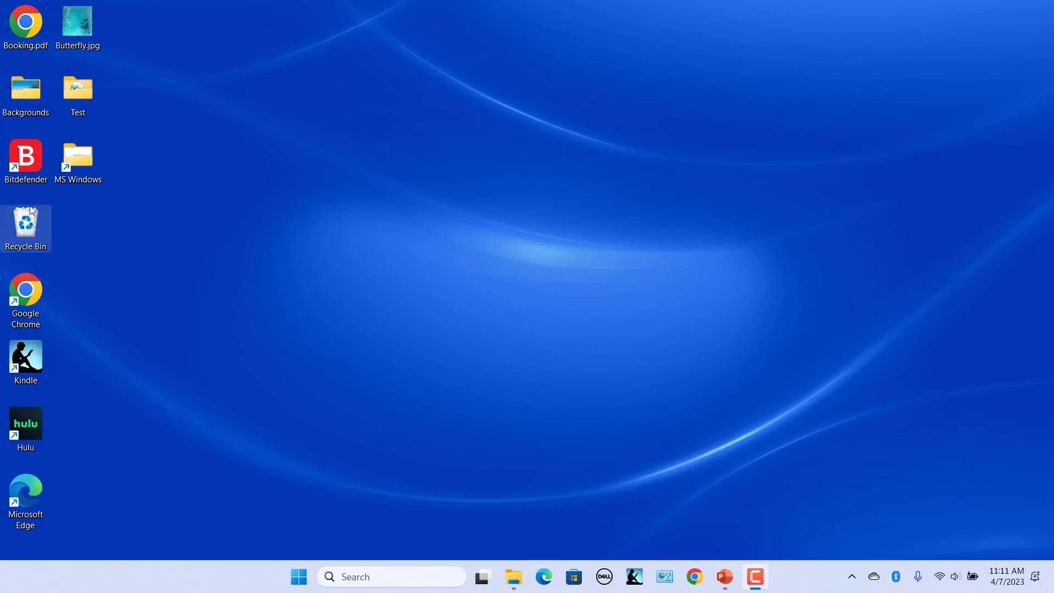
# - Launch the Create Shortcut wizard from the desktop's New > Shortcut menu
pyautogui.rightClick(24, 226)
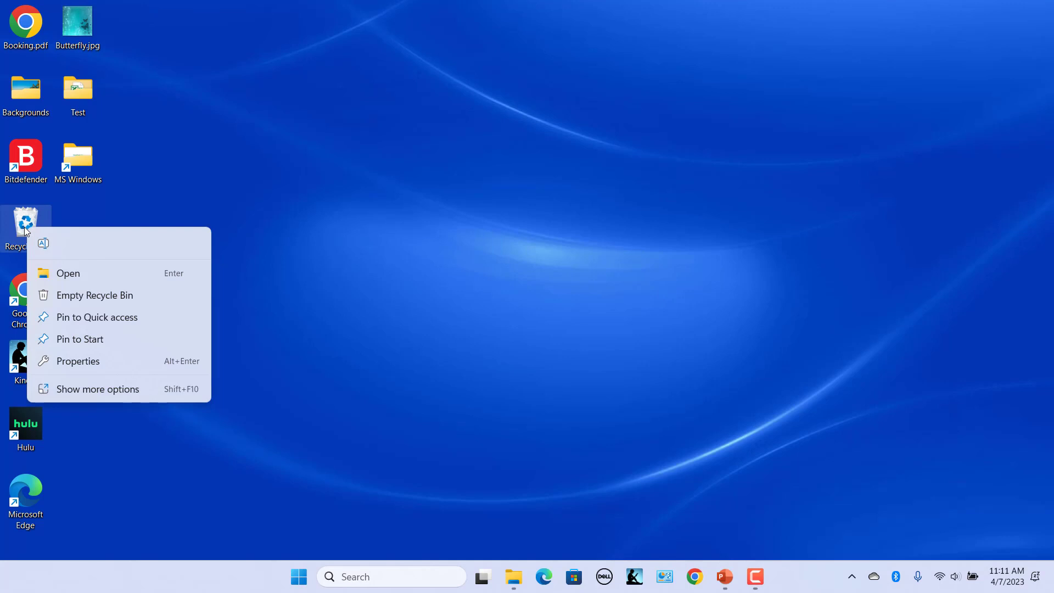
pyautogui.click(344, 225)
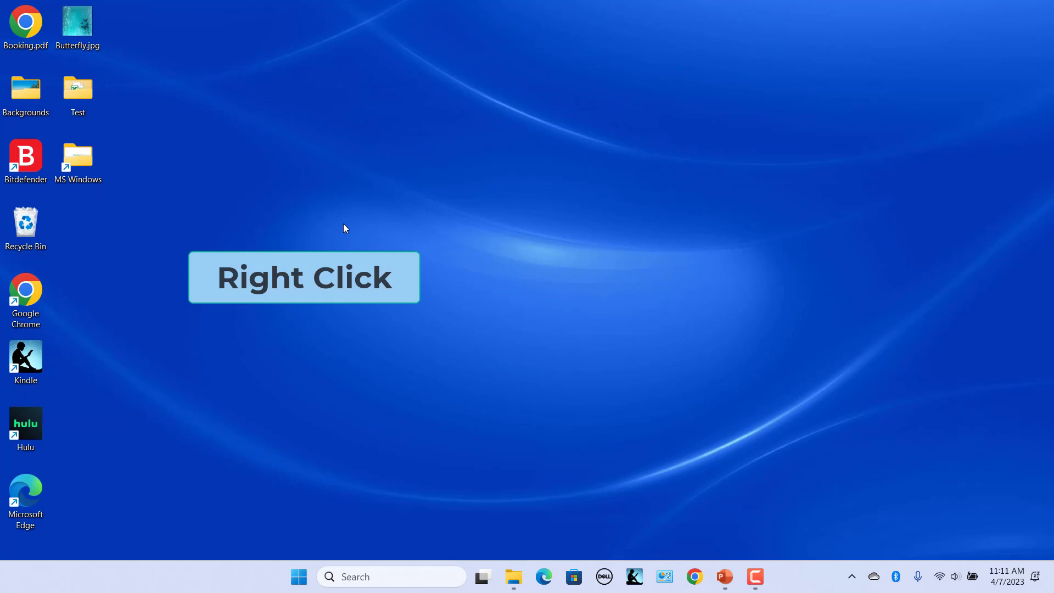
pyautogui.rightClick(344, 224)
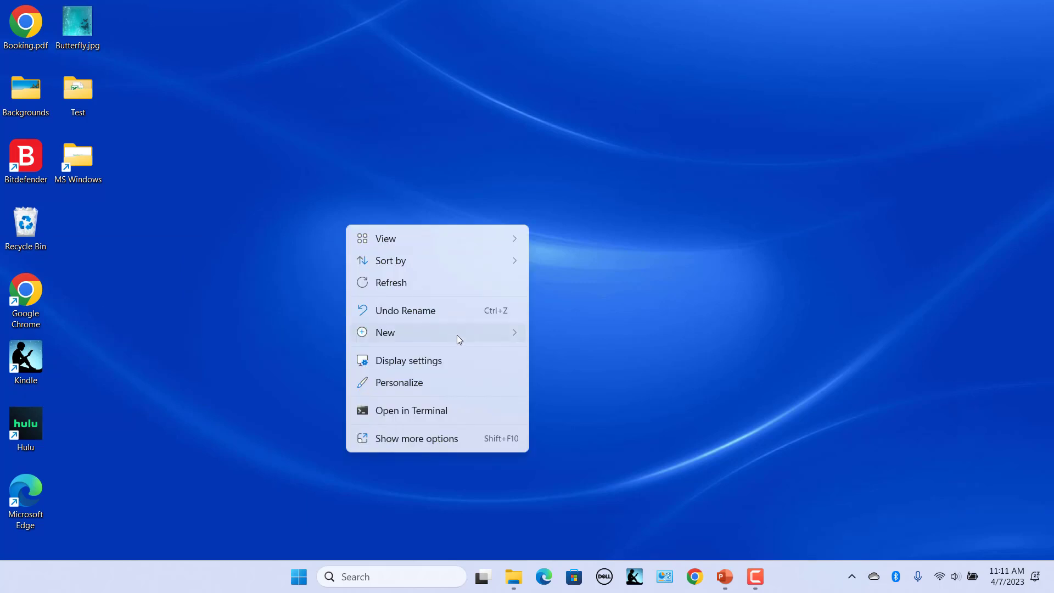
pyautogui.moveTo(457, 335)
pyautogui.click(580, 137)
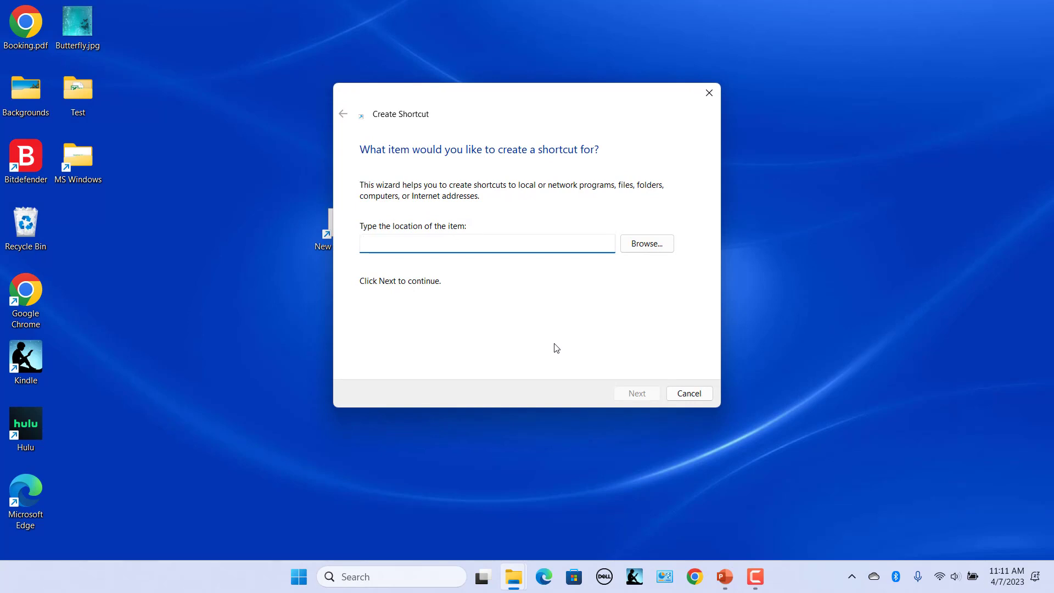
# - Create a shortcut to 'explorer.exe shell:RecycleBinFolder' named 'Recycle Bin'
pyautogui.write('explorer.exe shell:RecycleBinFolder')
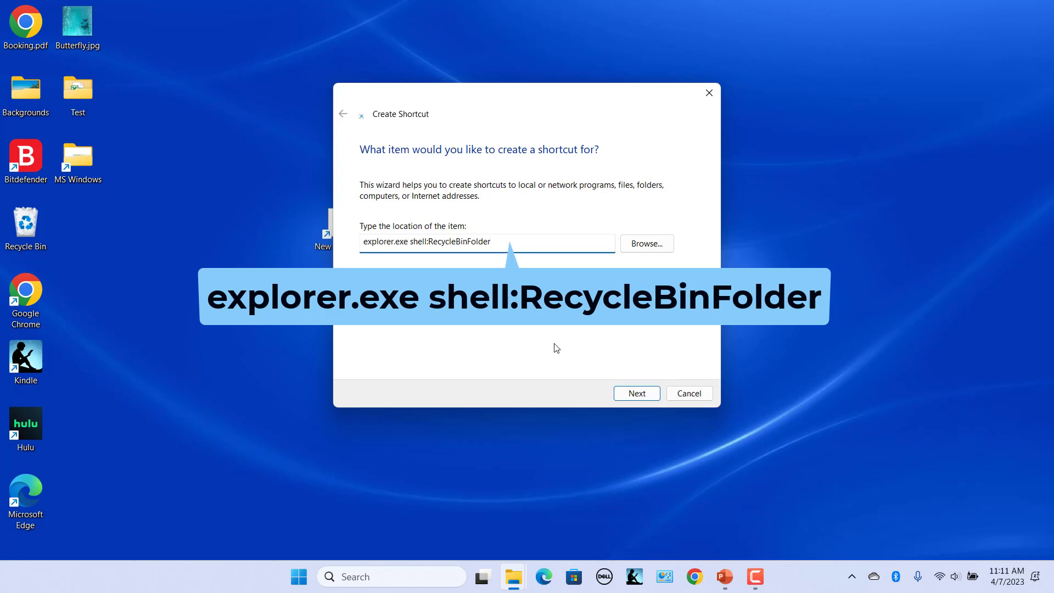
pyautogui.click(632, 392)
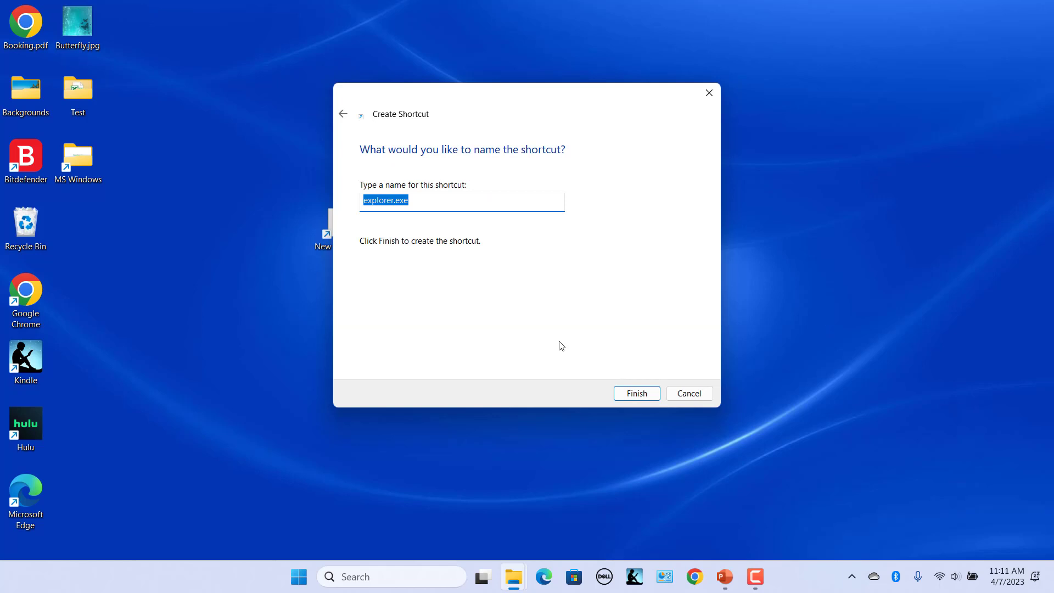
pyautogui.write('Recycle Bin')
pyautogui.click(636, 396)
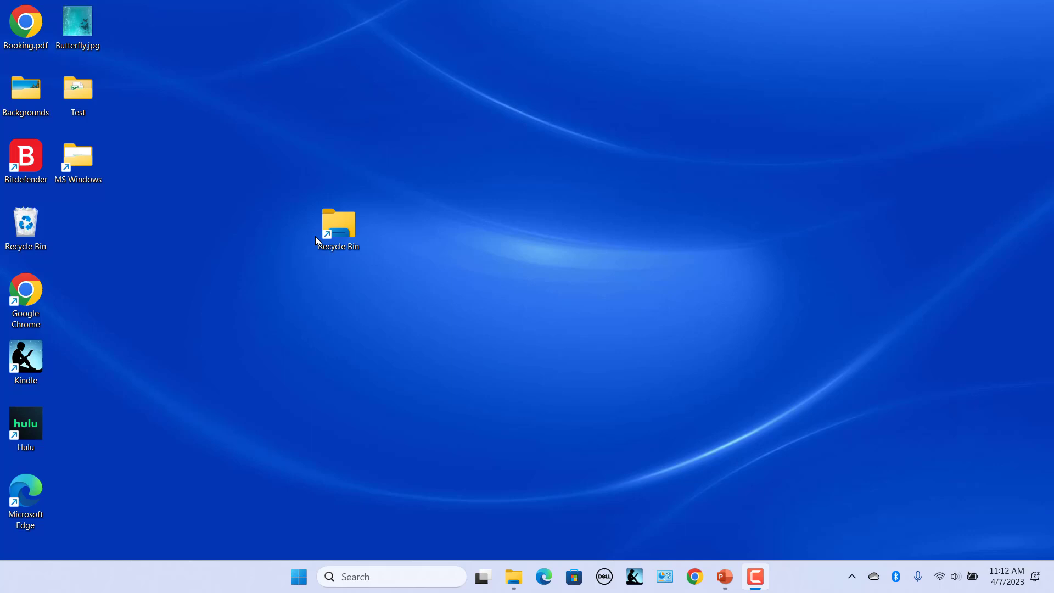
# - Show the Recycle Bin shortcut's Properties on its Shortcut settings with the explorer.exe target
pyautogui.rightClick(340, 234)
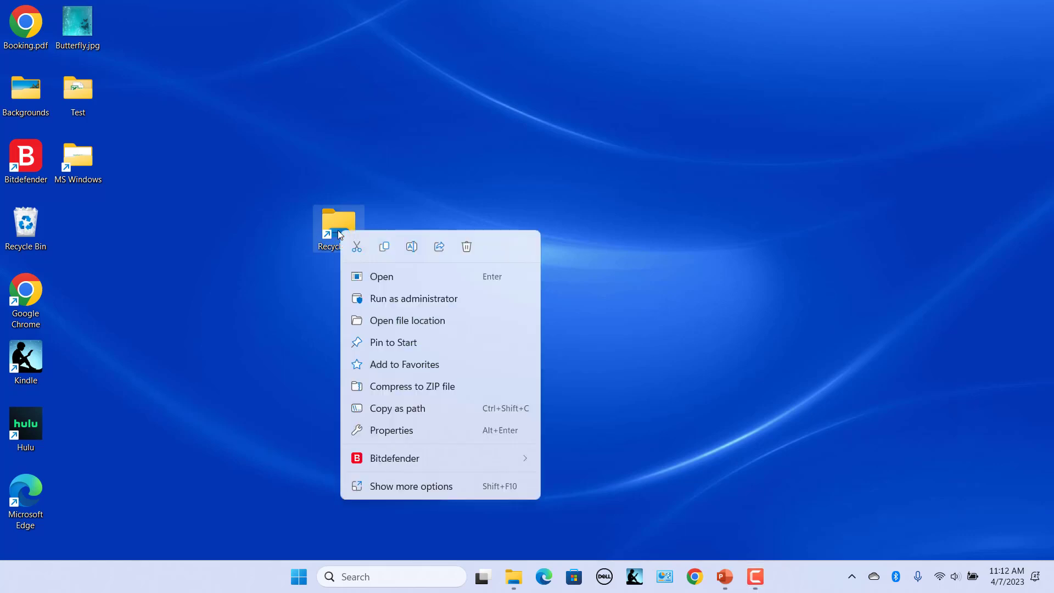
pyautogui.click(426, 434)
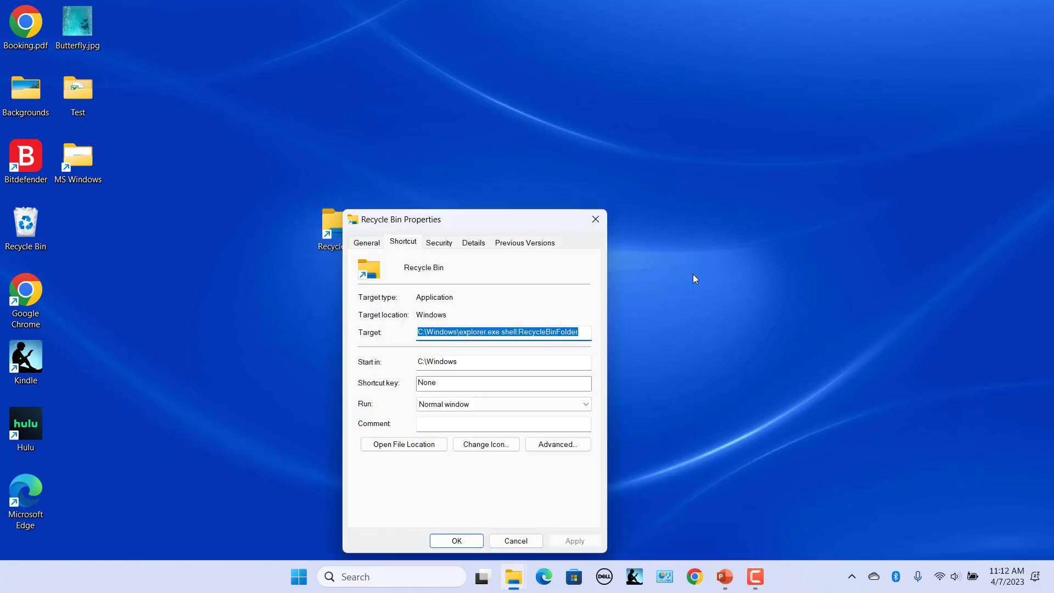
pyautogui.click(596, 220)
pyautogui.click(339, 236)
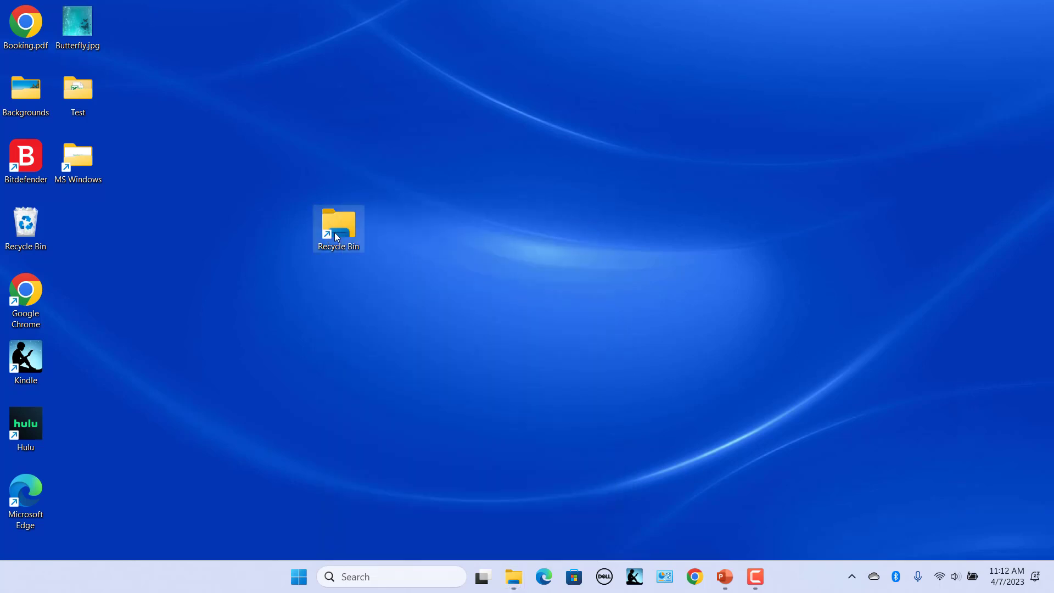
pyautogui.hotkey('alt', 'Return')
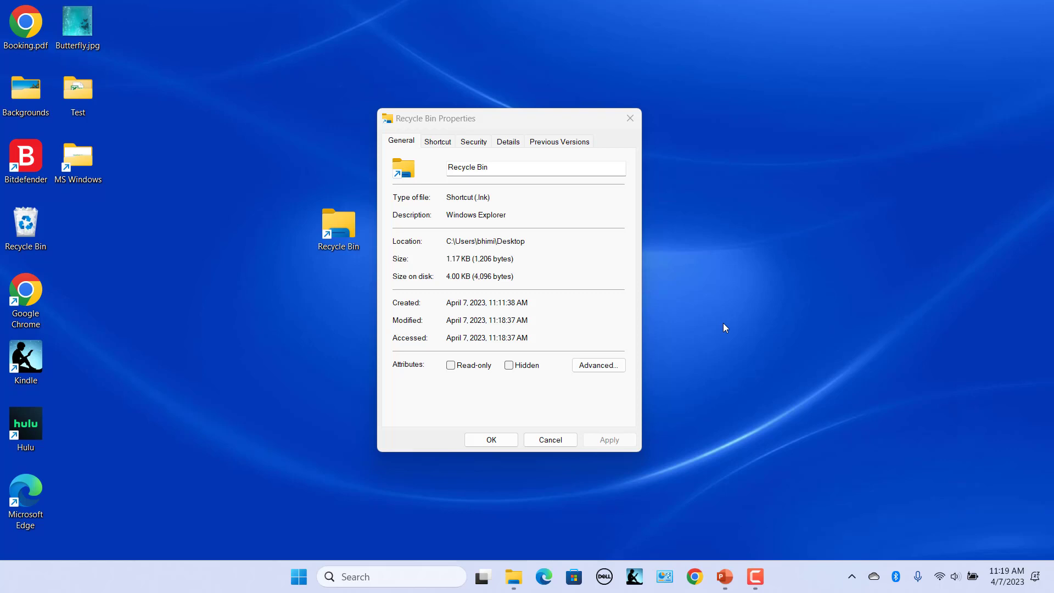
pyautogui.click(435, 141)
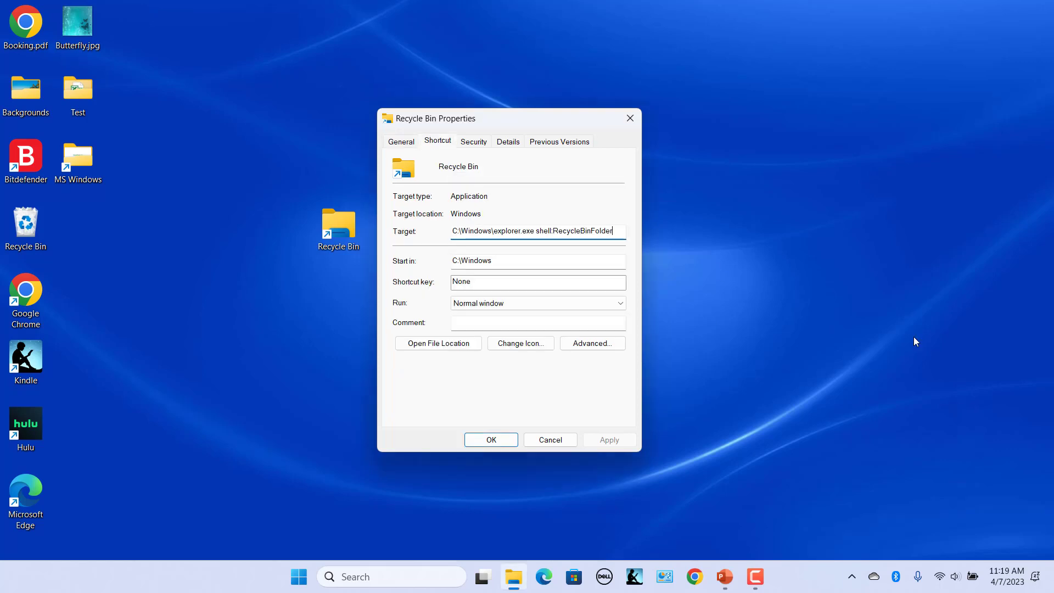
# - Choose the recycle-bin icon from %SystemRoot%\system32\imageres.dll as the shortcut's icon
pyautogui.click(500, 344)
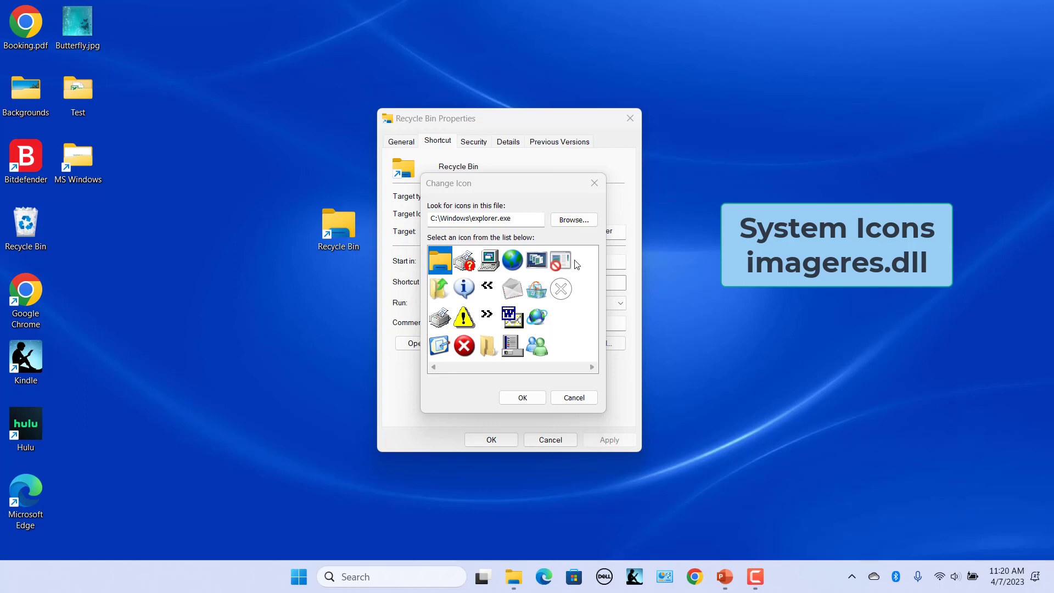
pyautogui.click(528, 220)
pyautogui.moveTo(529, 221); pyautogui.dragTo(428, 220)
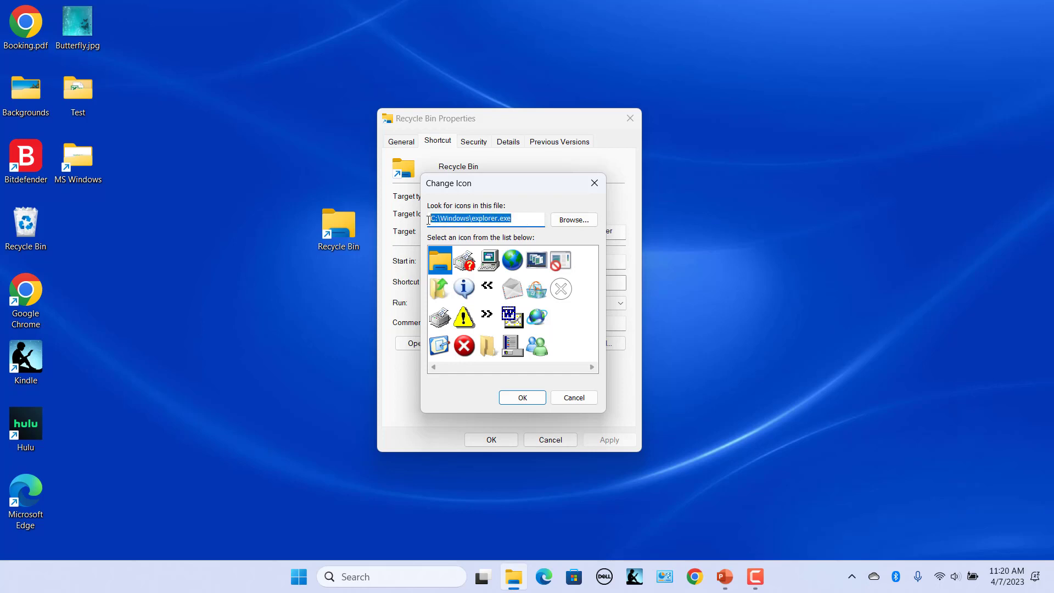
pyautogui.write('%SystemRoot%\\system32\\imageres.dll')
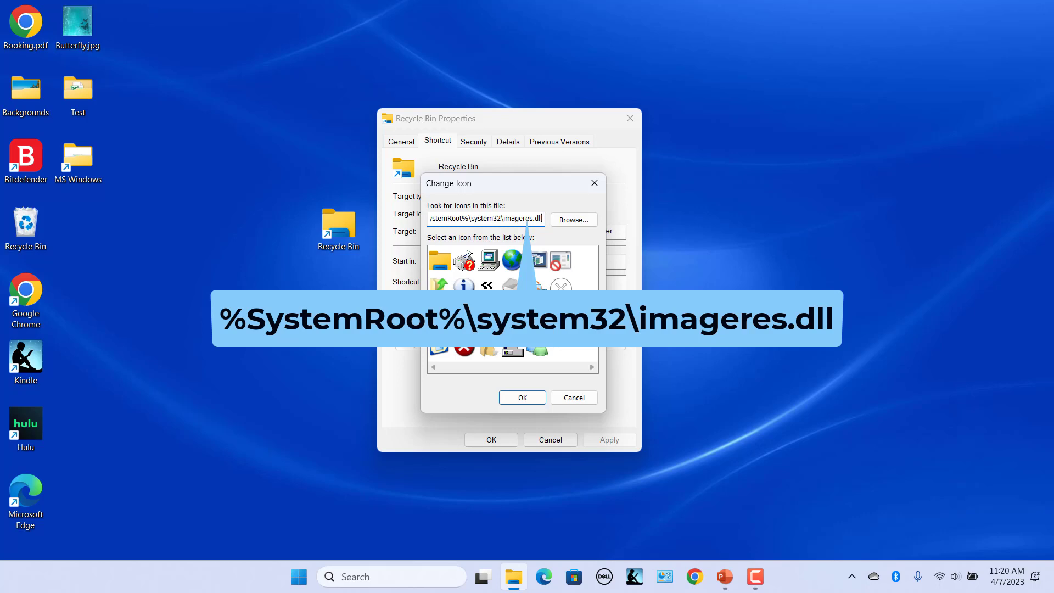
pyautogui.press('Return')
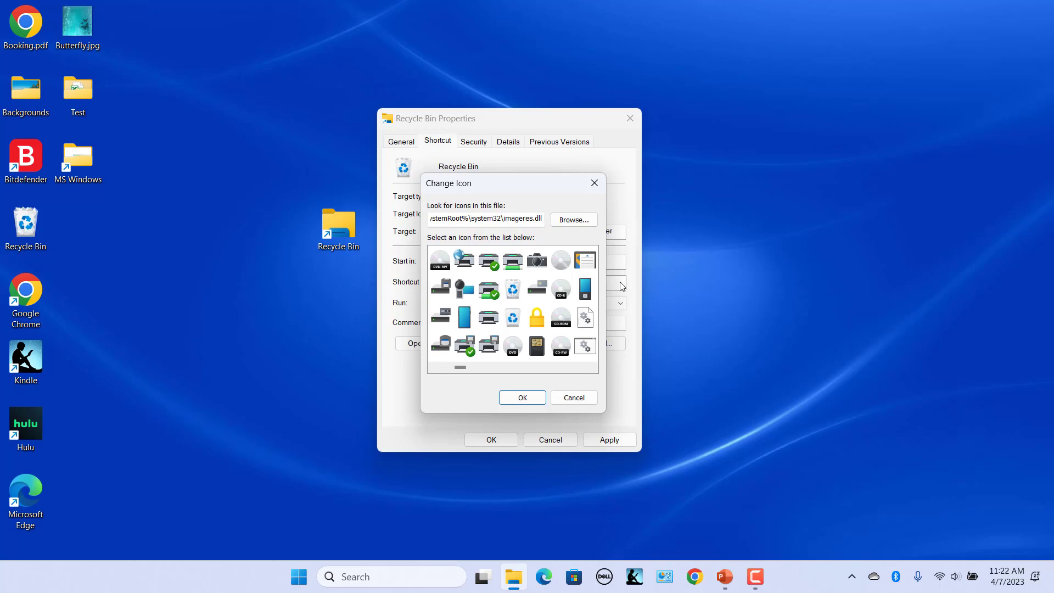
pyautogui.click(515, 294)
pyautogui.click(519, 398)
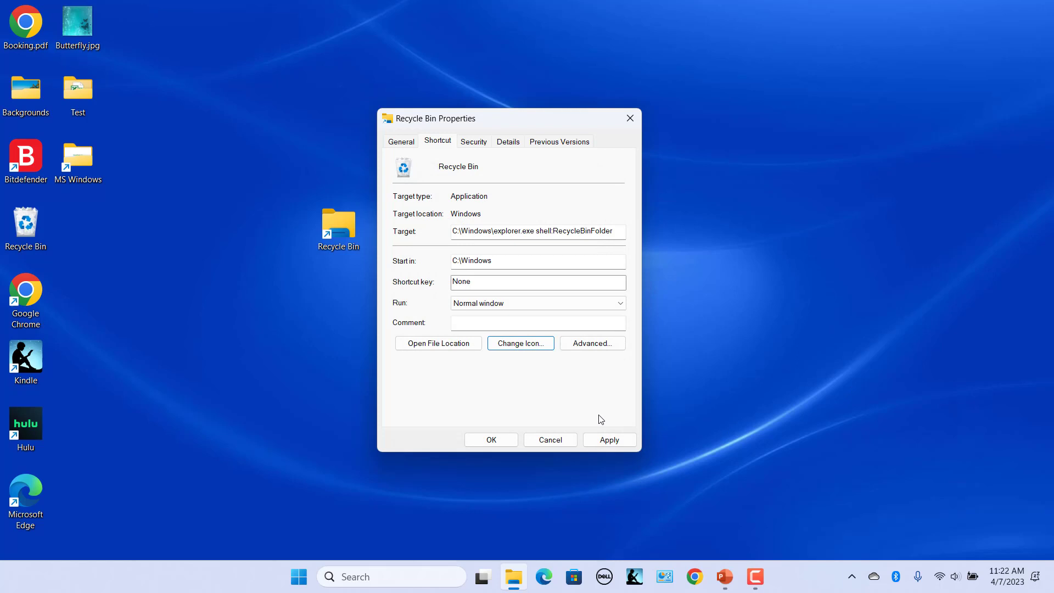
# - Apply the trash-can icon and close the Recycle Bin shortcut's Properties
pyautogui.click(609, 440)
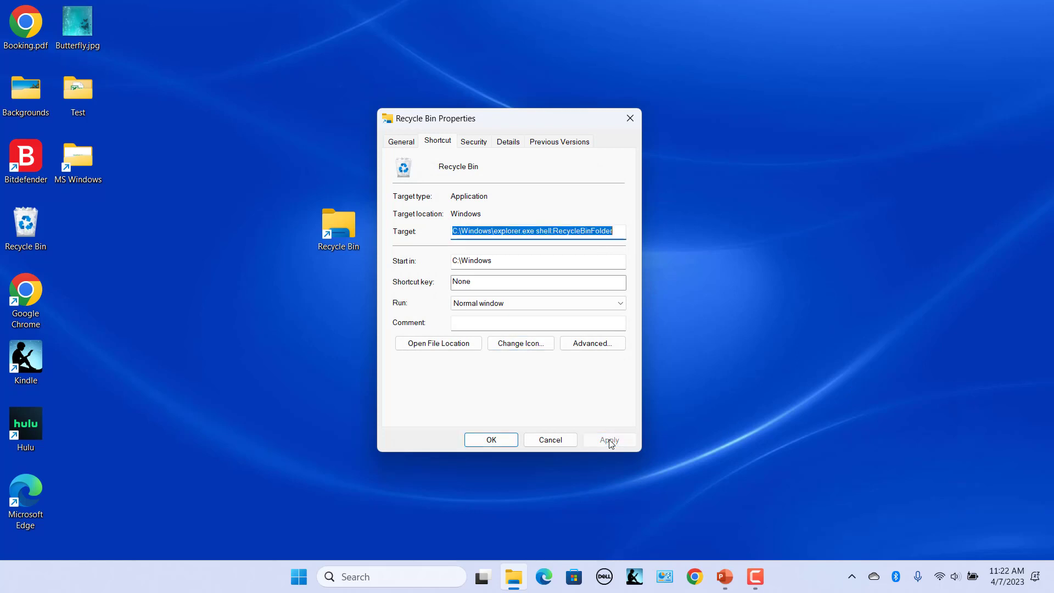
pyautogui.click(488, 437)
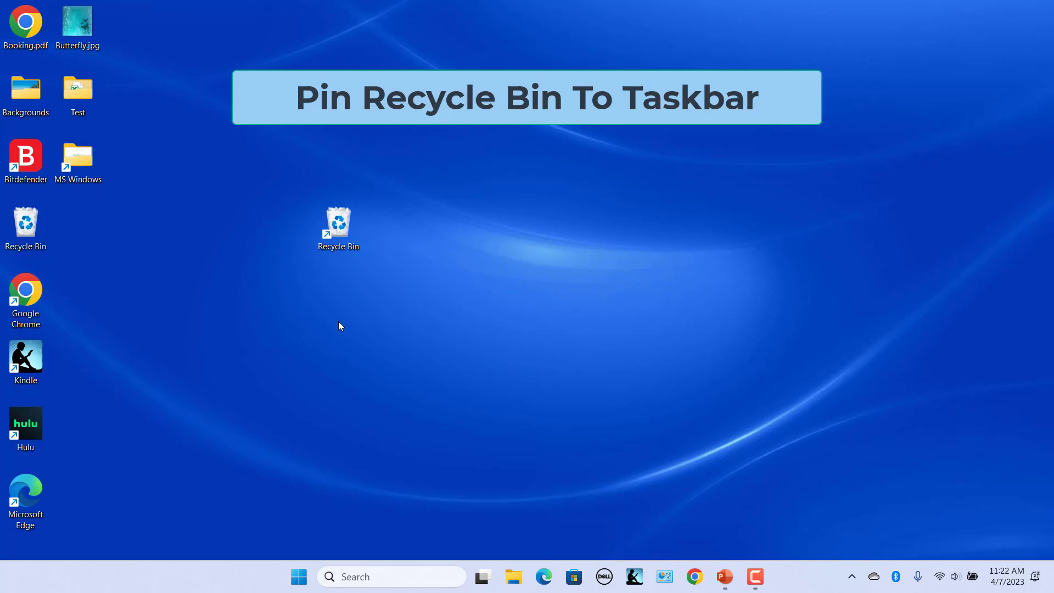
# - Pin the Recycle Bin shortcut to the taskbar via Show more options and test the pin
pyautogui.rightClick(336, 225)
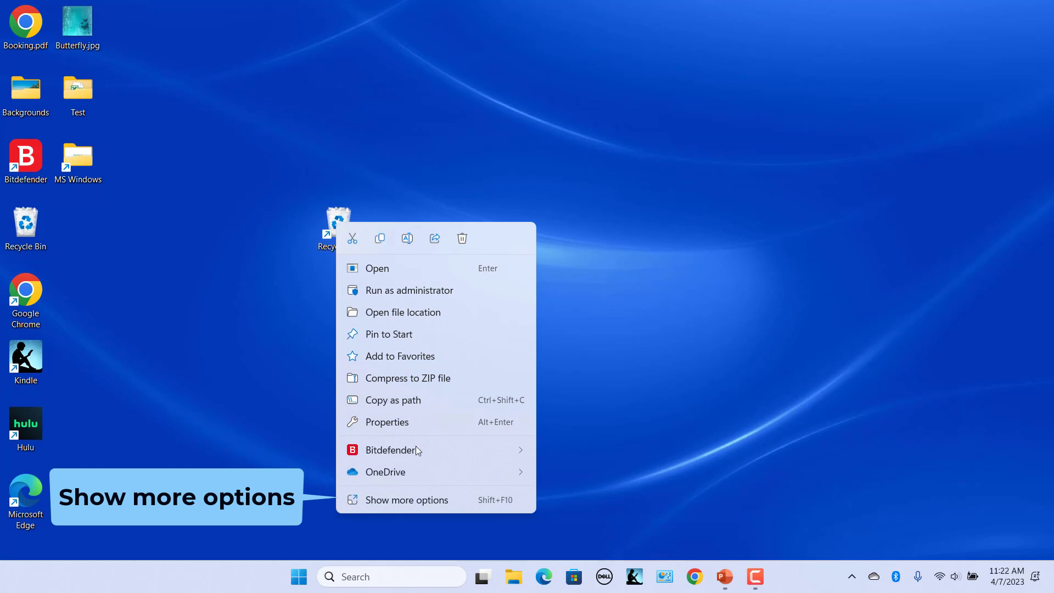
pyautogui.click(433, 502)
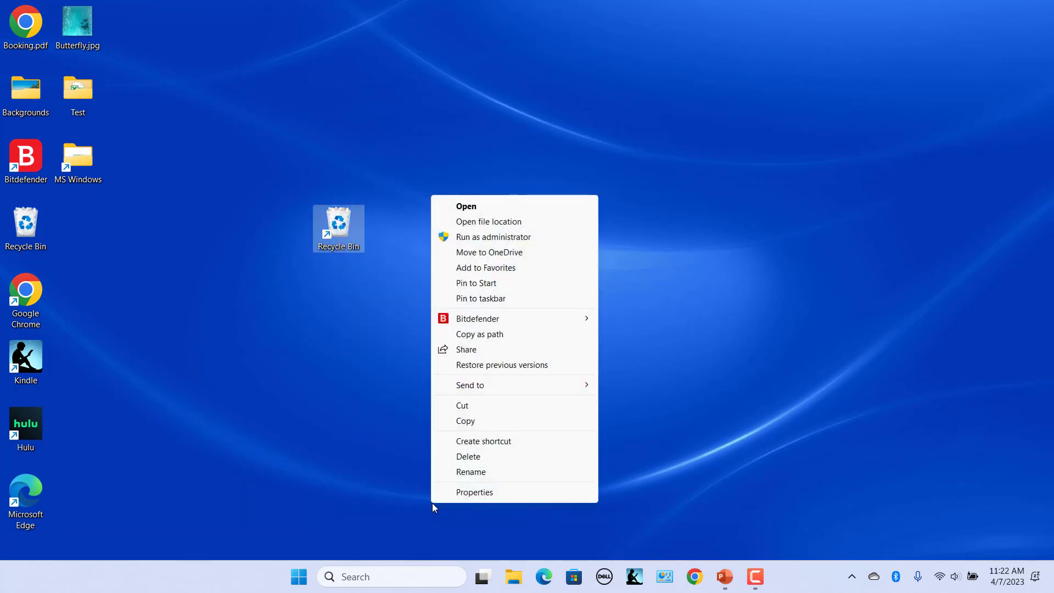
pyautogui.click(500, 300)
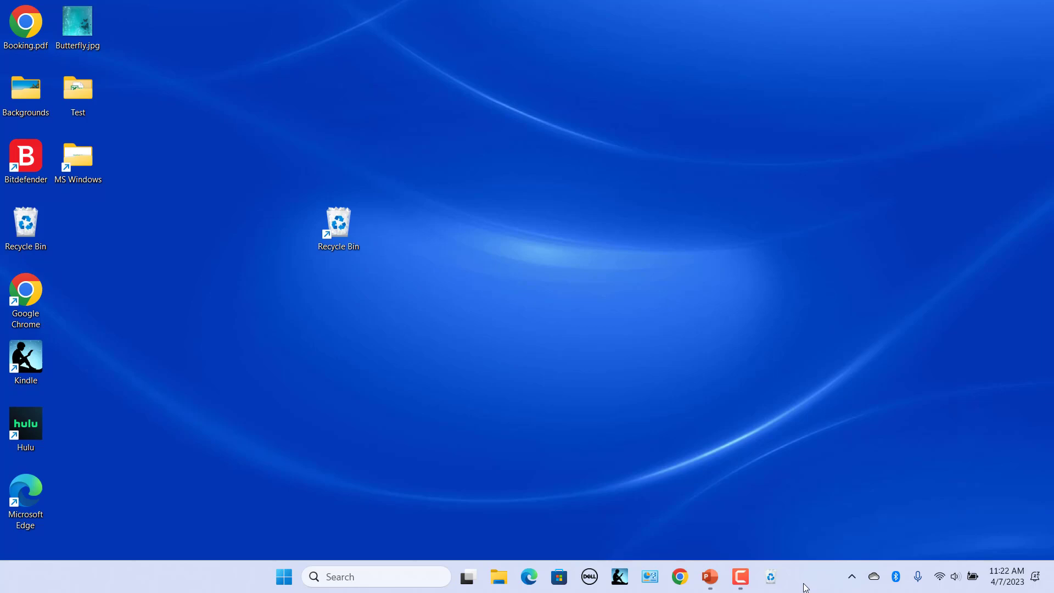
pyautogui.click(771, 576)
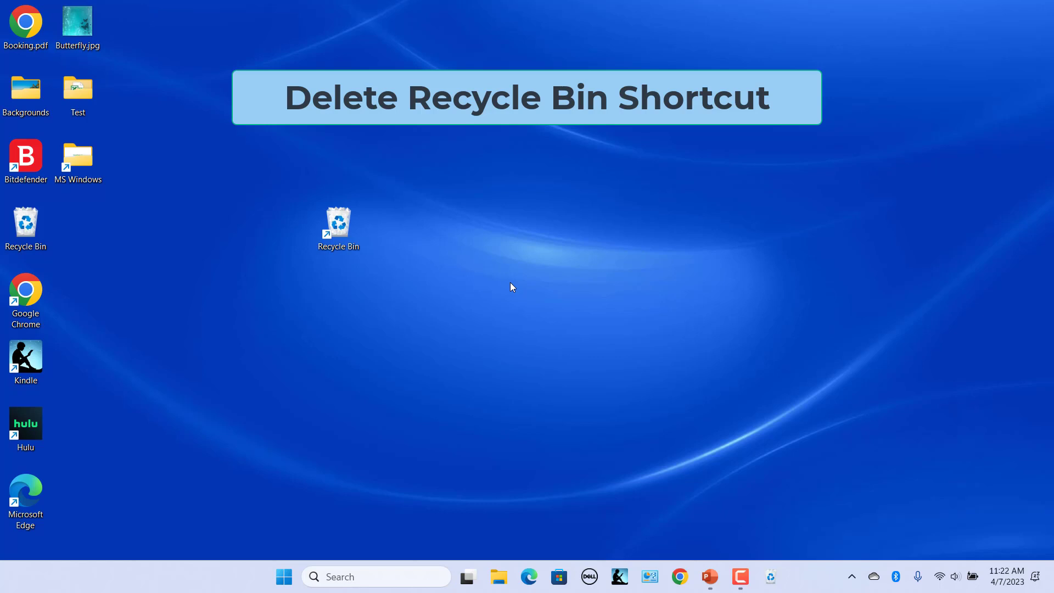
# - Delete the temporary Recycle Bin shortcut from the desktop, confirming with Yes
pyautogui.rightClick(341, 228)
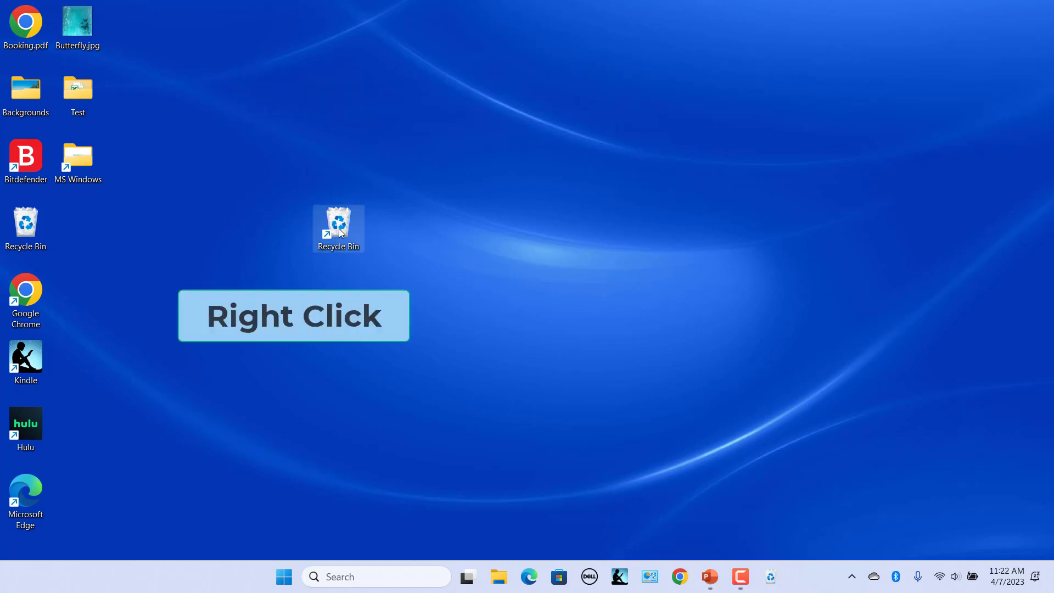
pyautogui.click(467, 245)
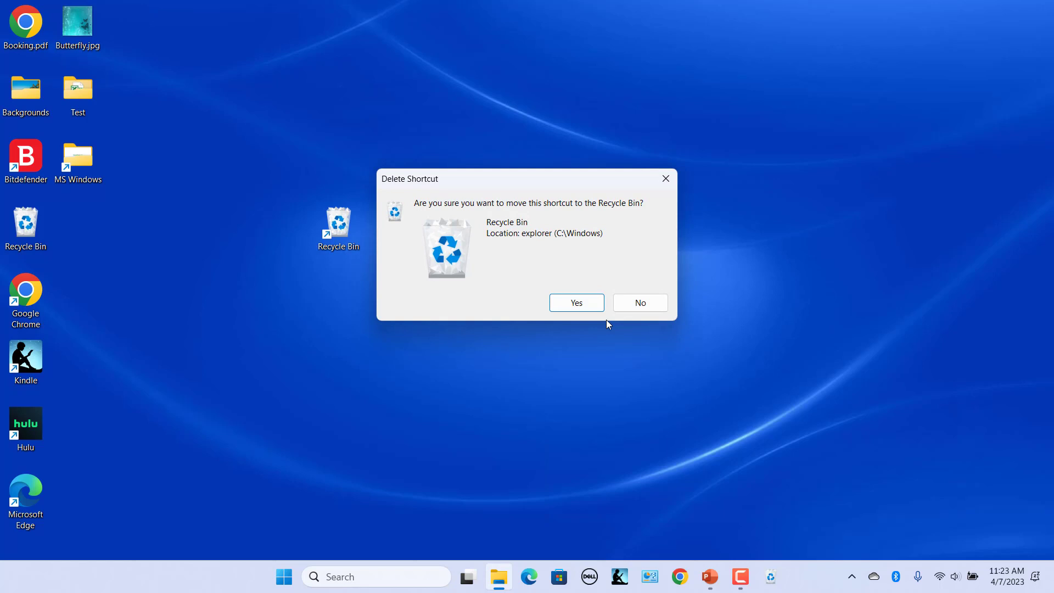
pyautogui.click(584, 303)
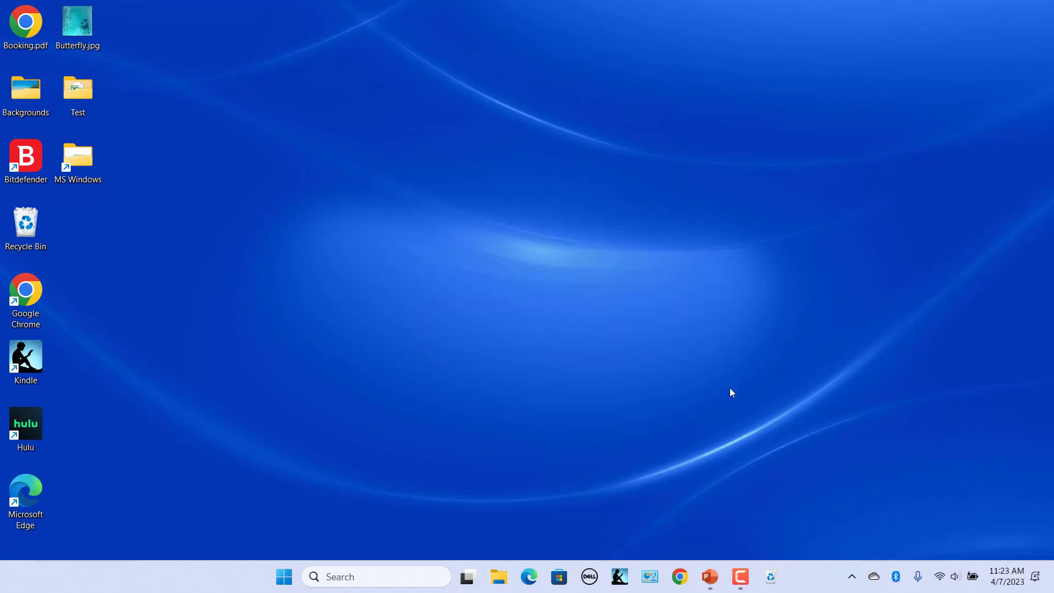